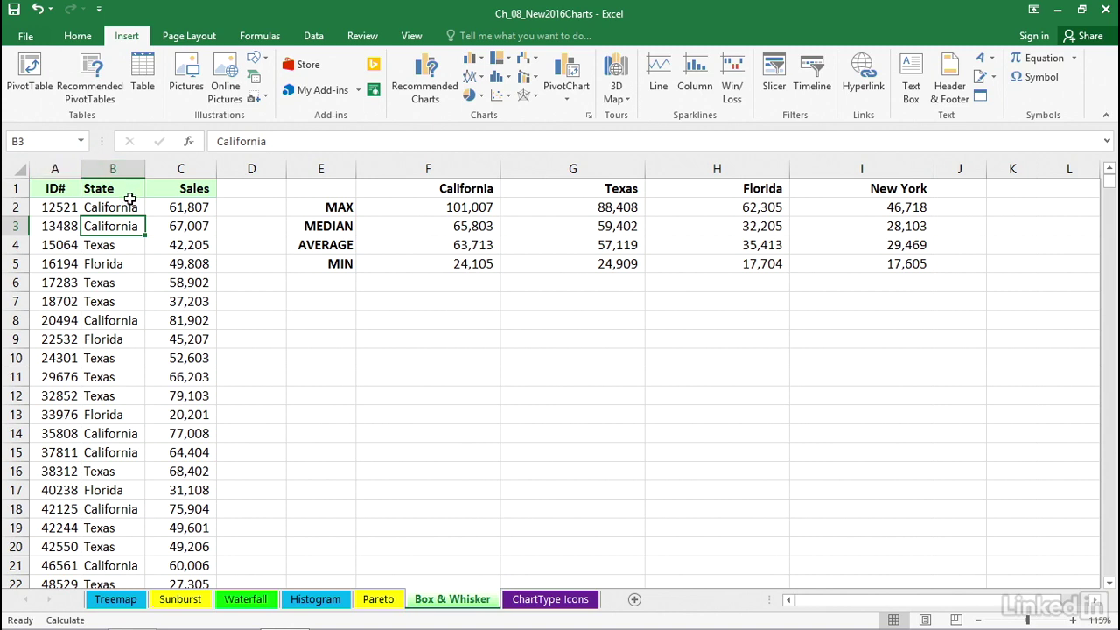
- Select a cell in the state sales data and open the statistic chart types list
left_click(127, 207)
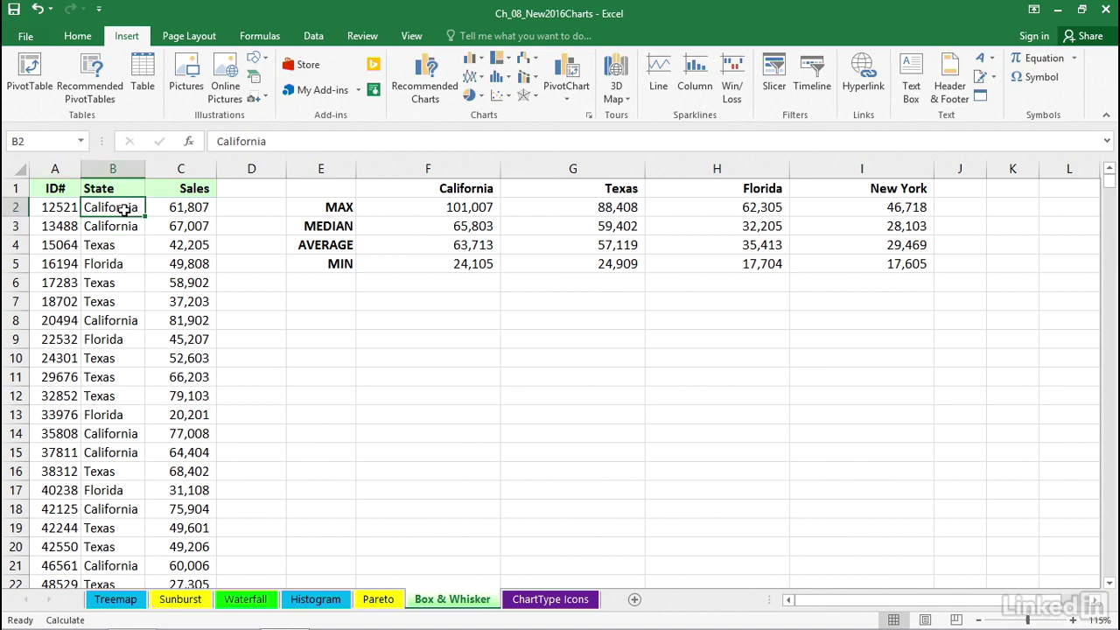
key("ctrl+Down")
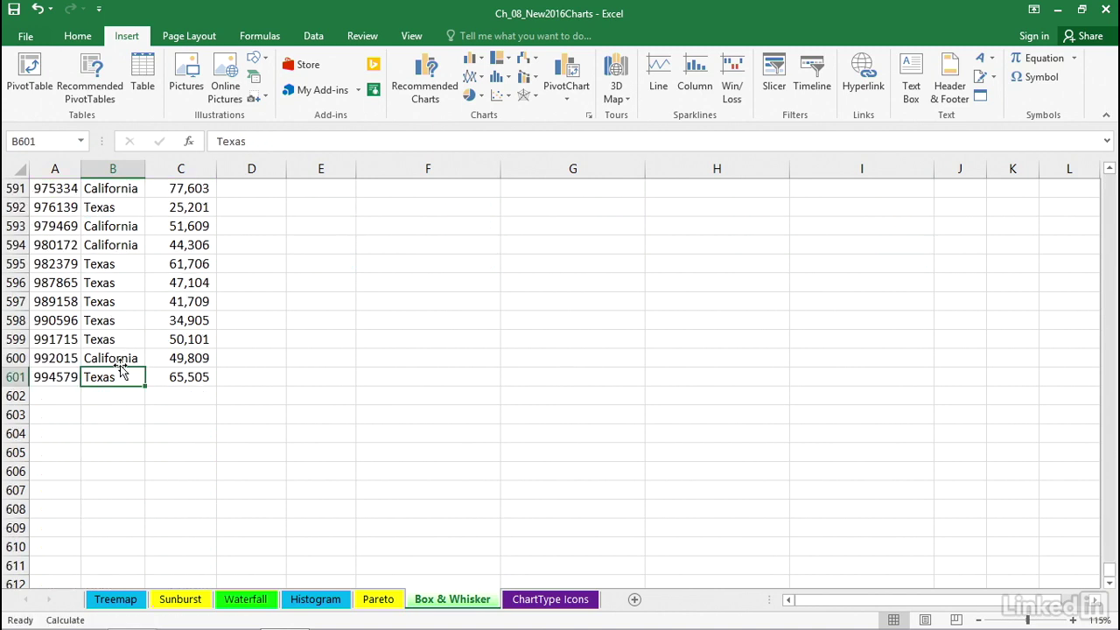
key("ctrl+Up")
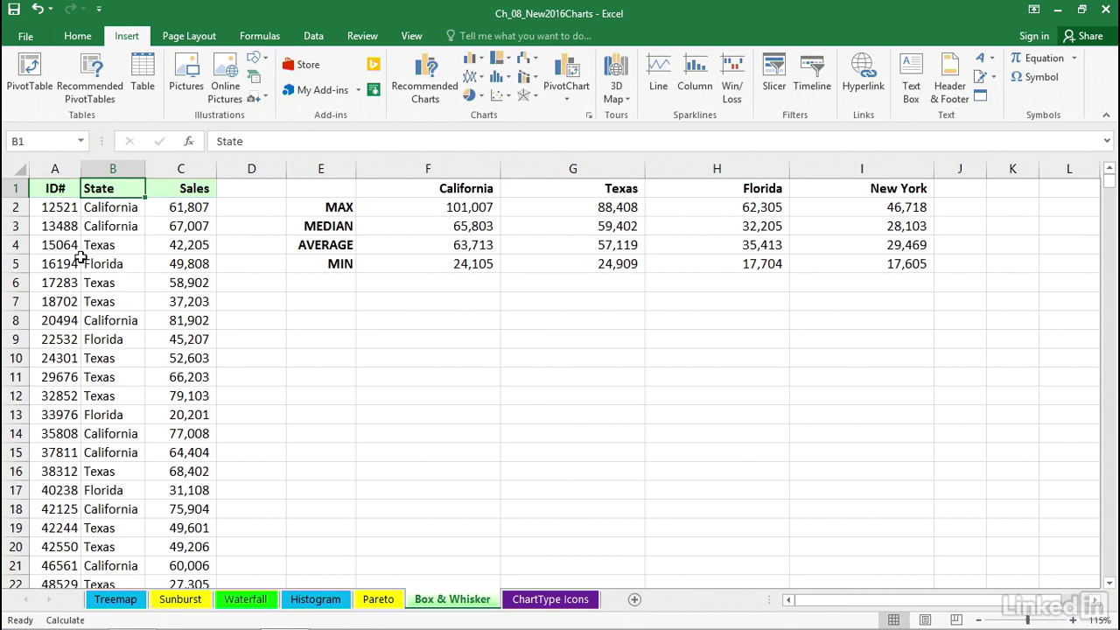
left_click(132, 248)
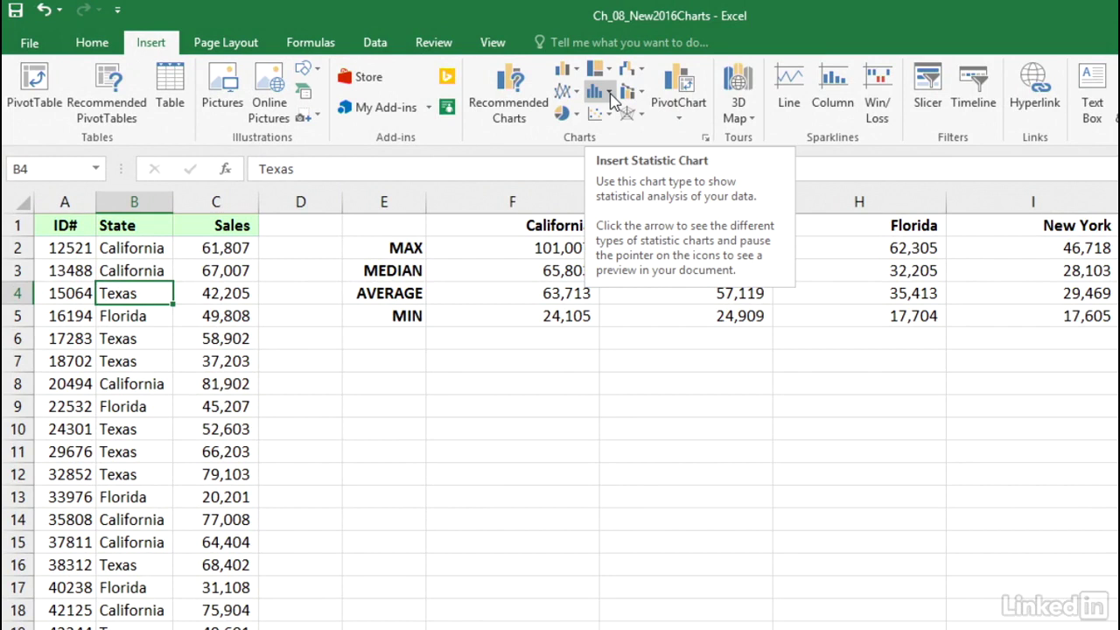
left_click(610, 93)
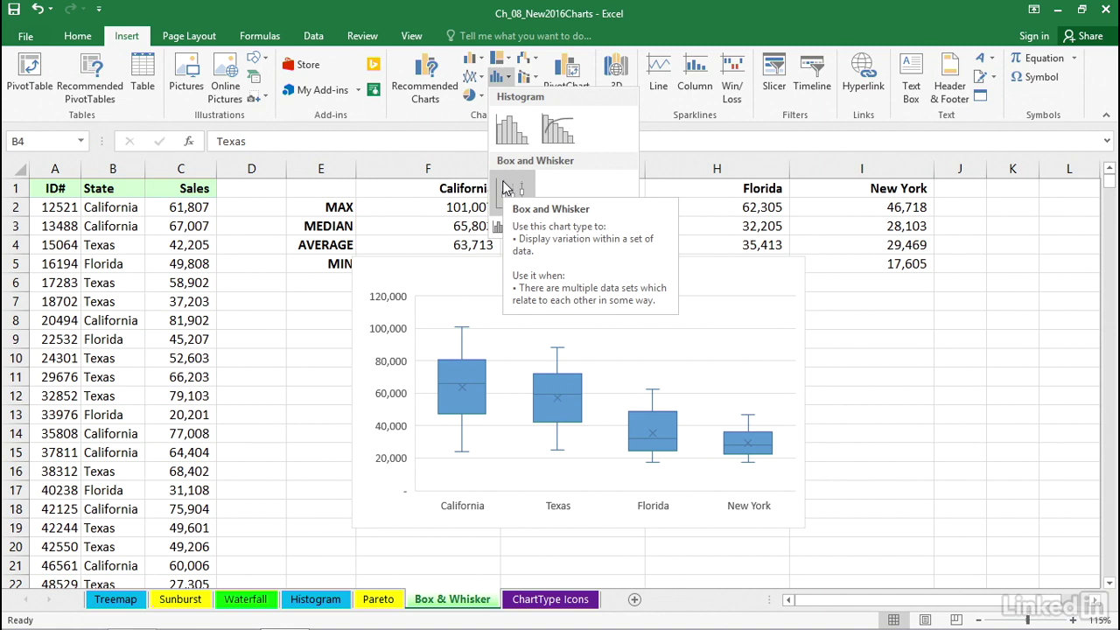
- Insert the Box and Whisker chart, widen it to the right and move it slightly lower
left_click(503, 188)
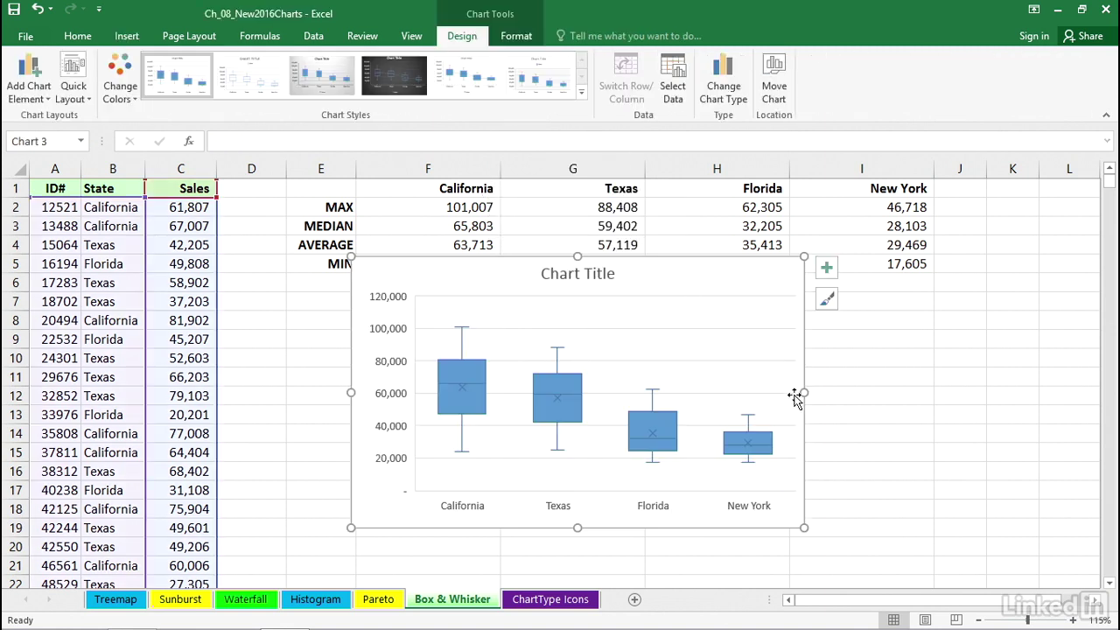
left_click_drag(806, 394, 956, 411)
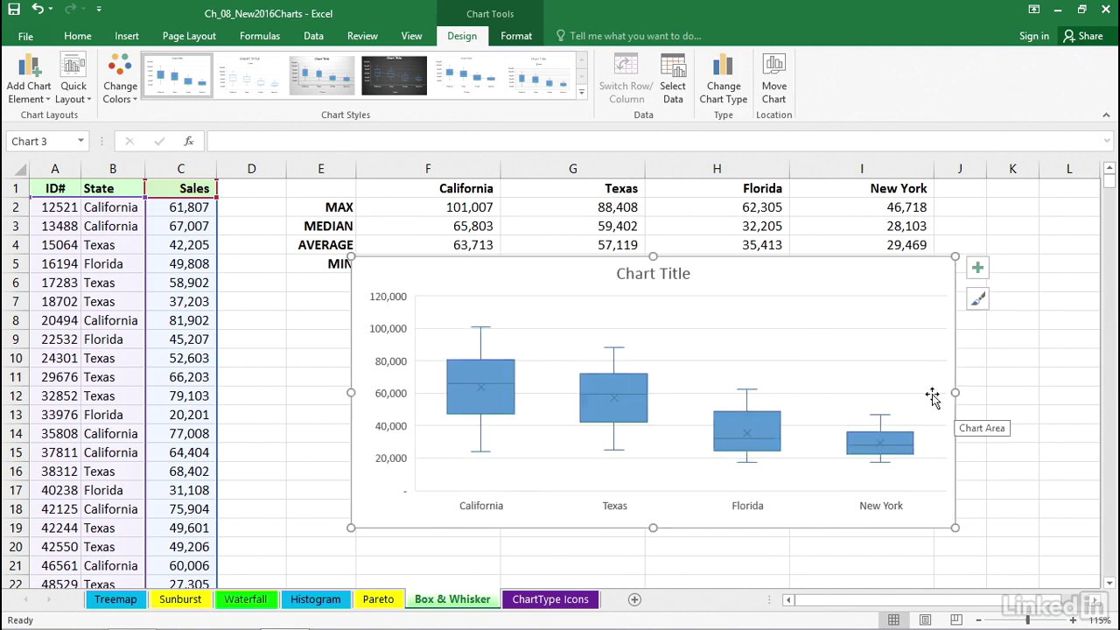
left_click_drag(832, 288, 832, 307)
- Check the MAX formula in F2, then reselect the chart and widen it to the left
left_click(465, 211)
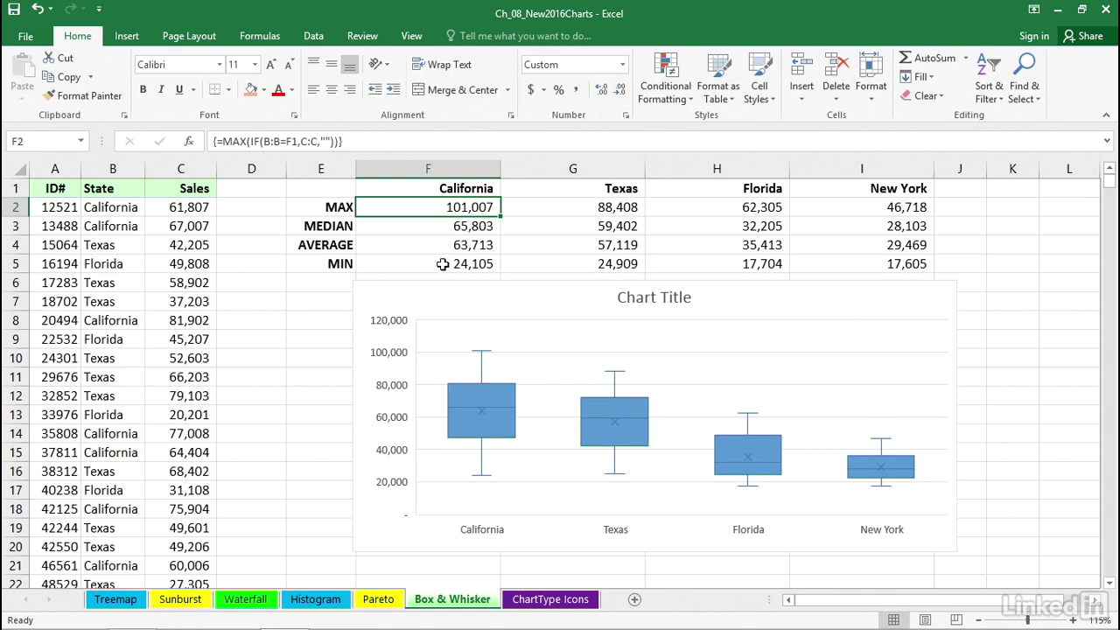
left_click(358, 388)
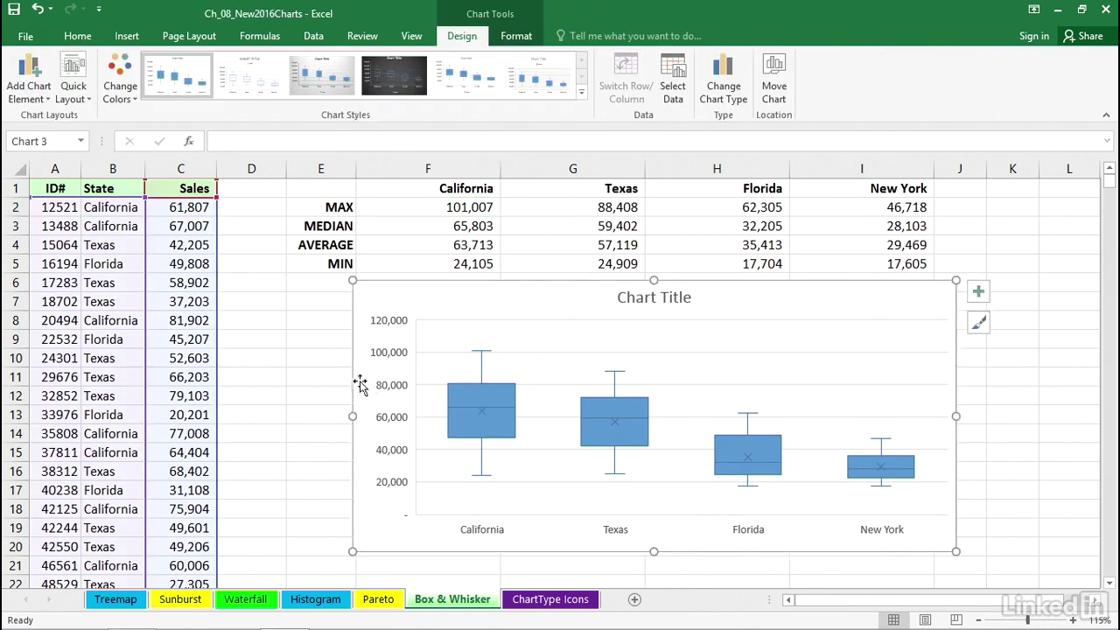
left_click_drag(352, 417, 321, 417)
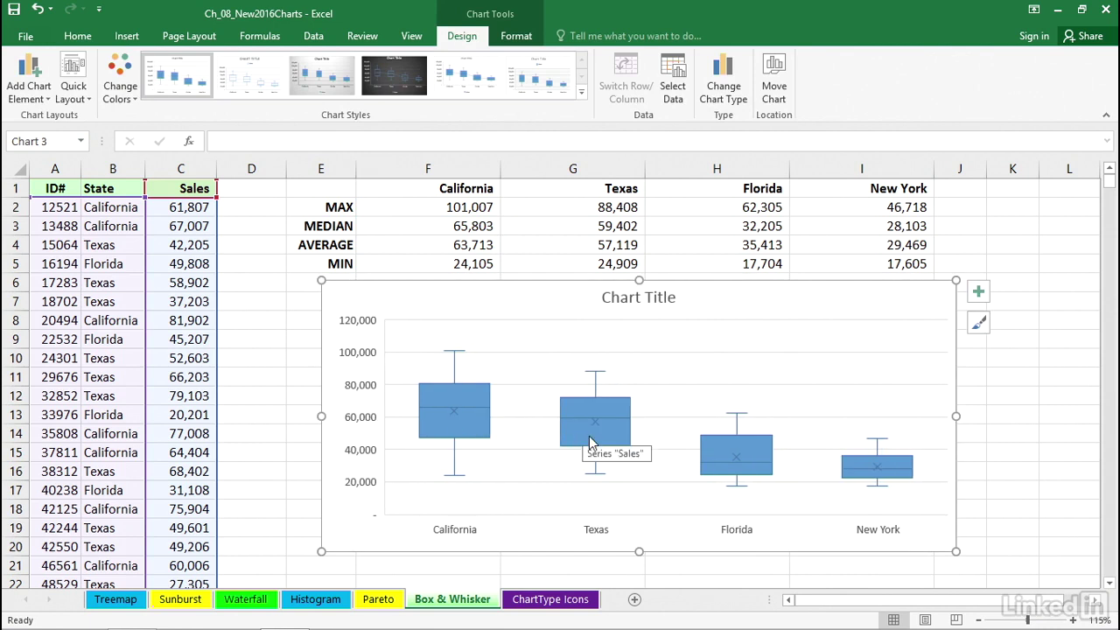
- Add data labels to the box-and-whisker chart from the Chart Elements list
left_click(978, 293)
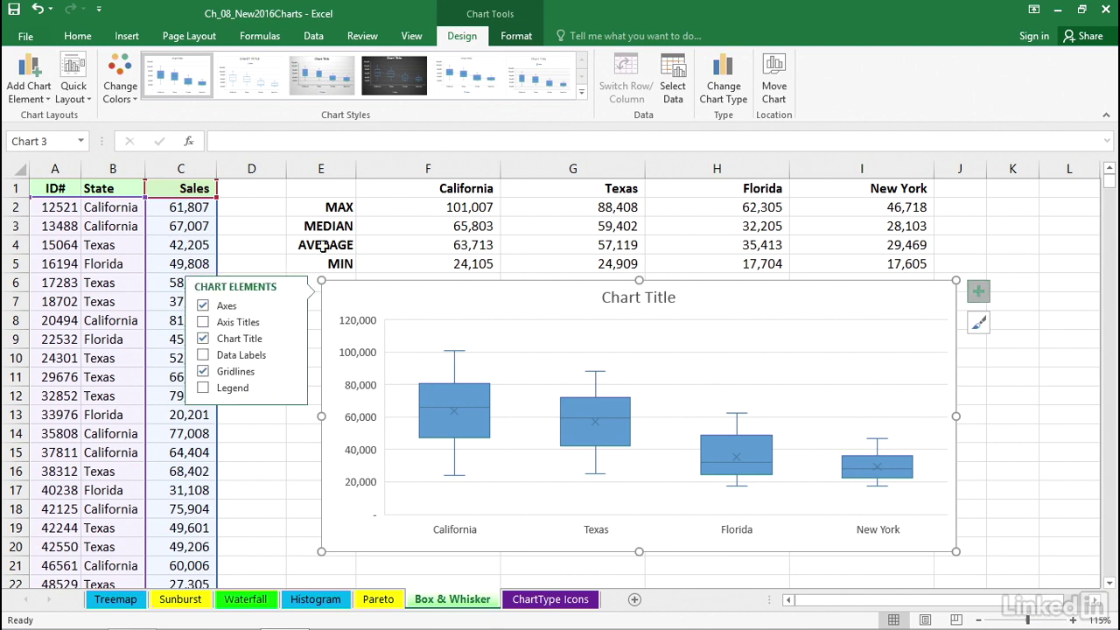
left_click(204, 354)
key("Escape")
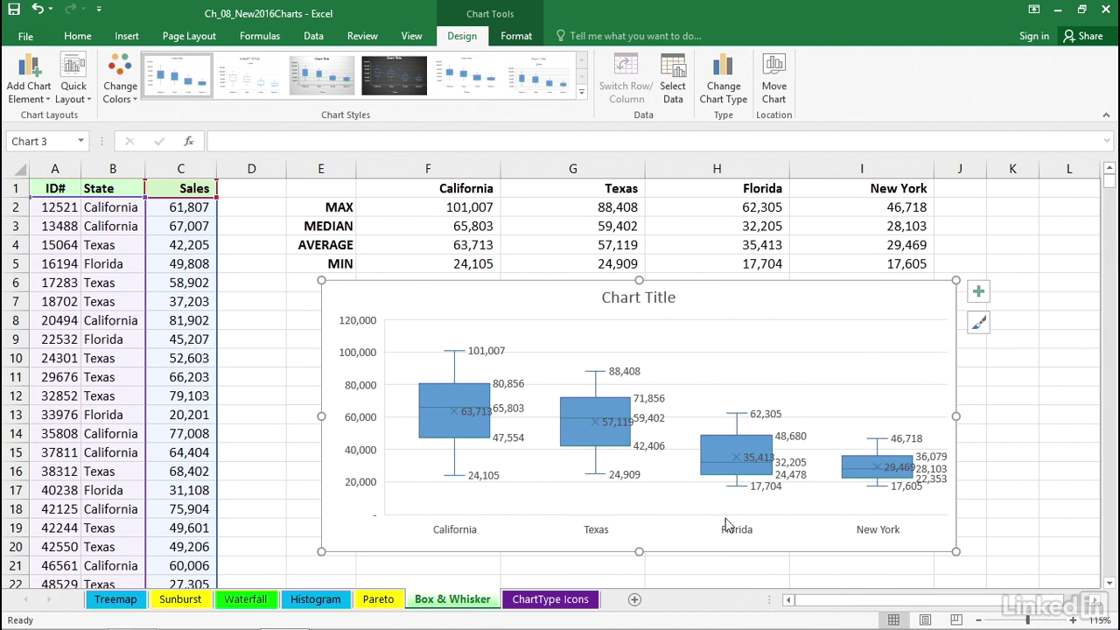
- Make the chart's data labels bold at 9 point font size
left_click(628, 376)
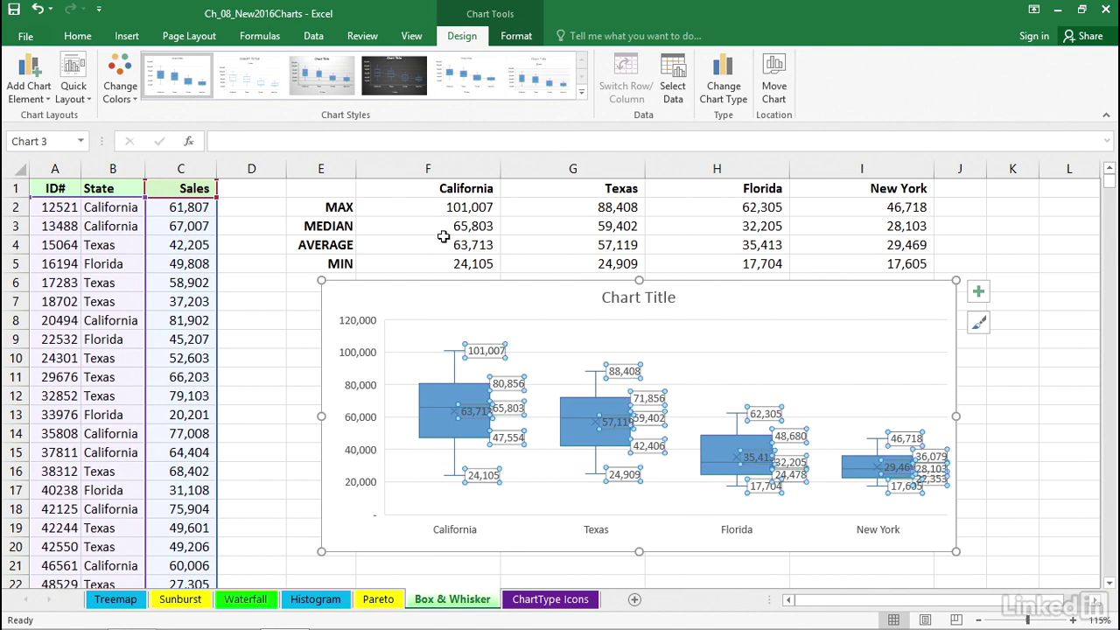
left_click(78, 37)
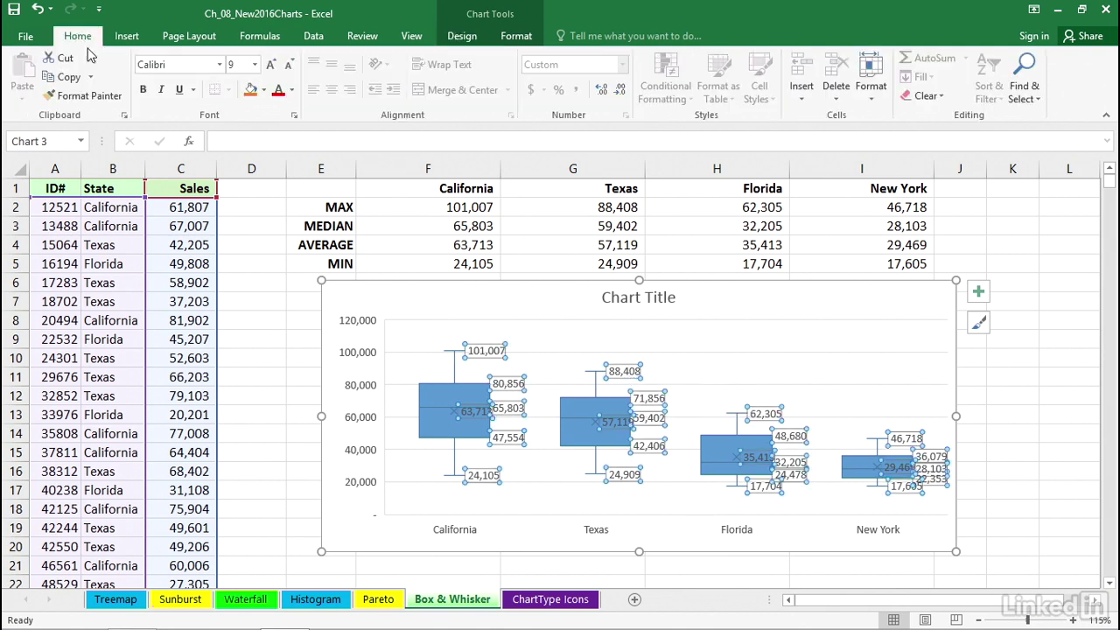
left_click(142, 91)
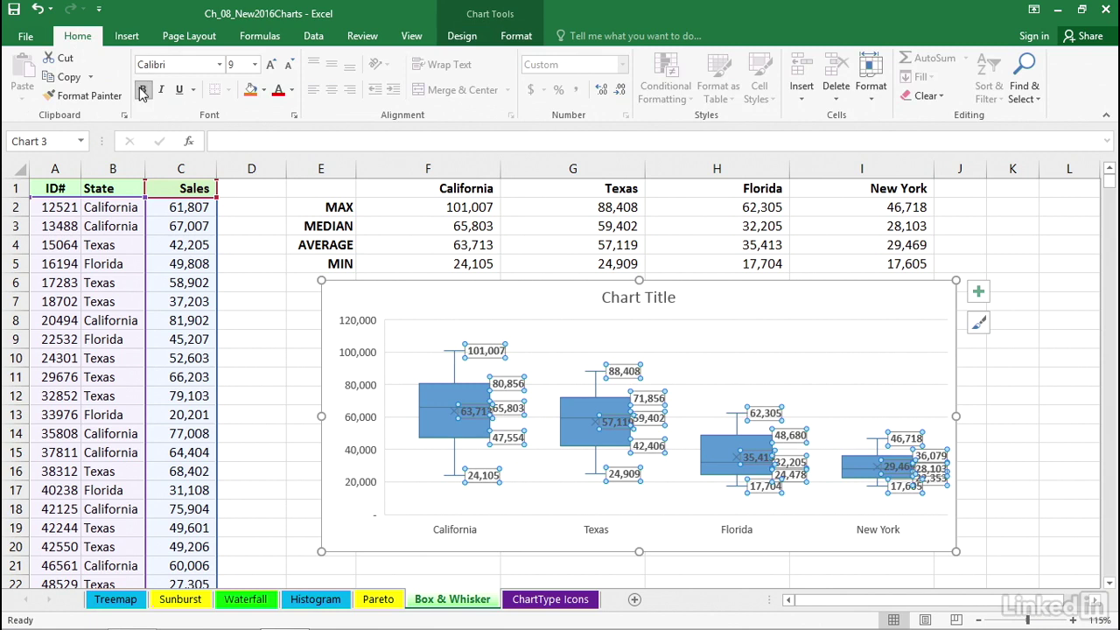
left_click(255, 66)
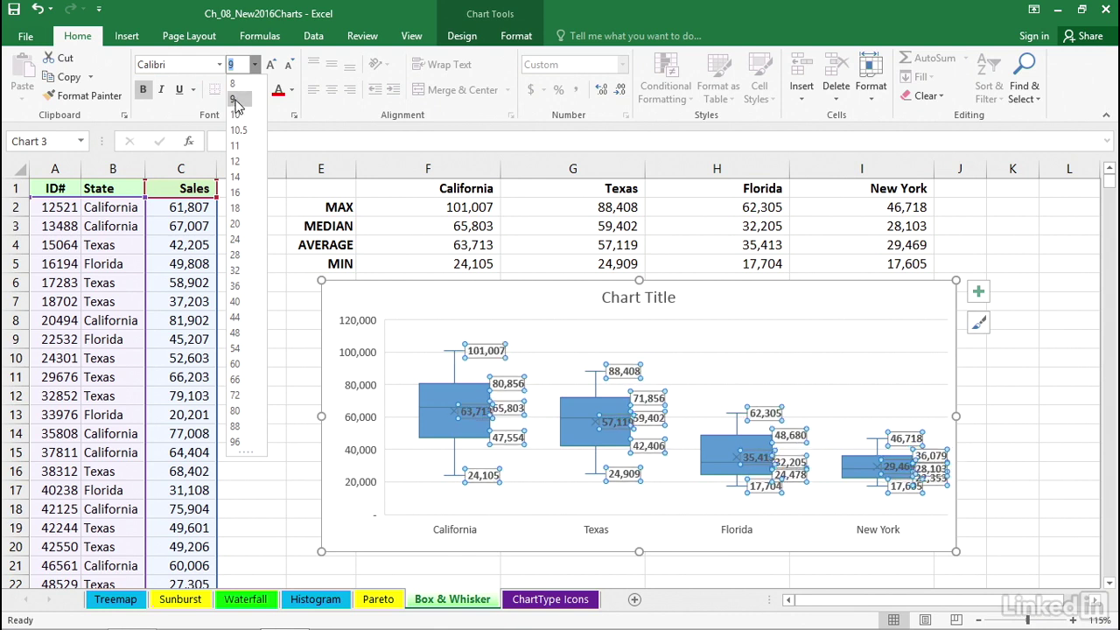
left_click(235, 102)
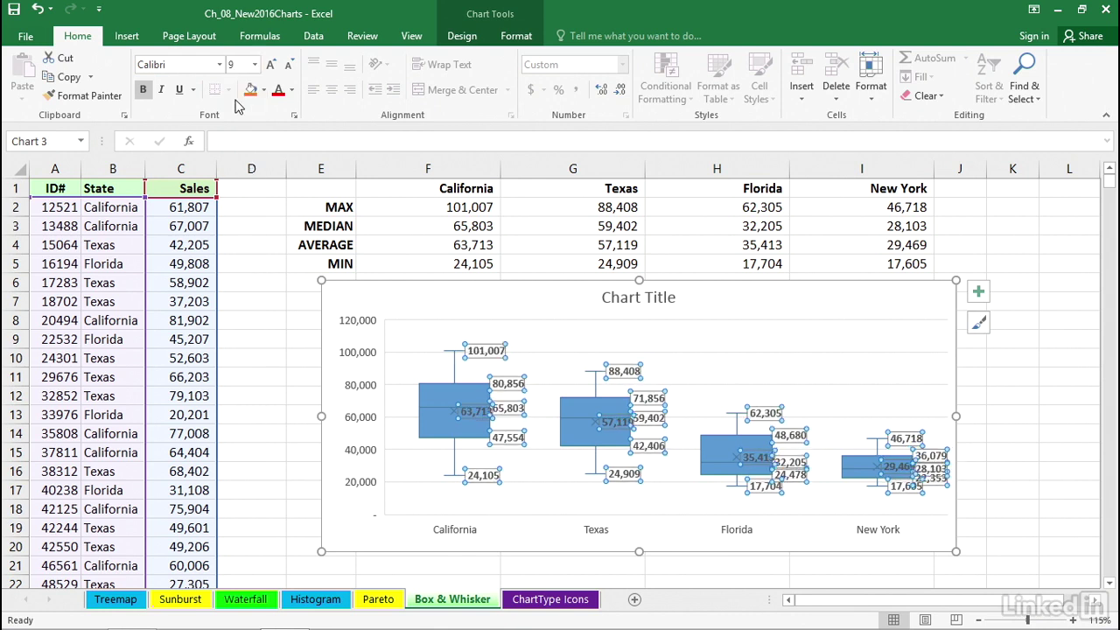
- Give the box series a solid orange fill in Fill & Line, then close the Format pane
left_click(402, 370)
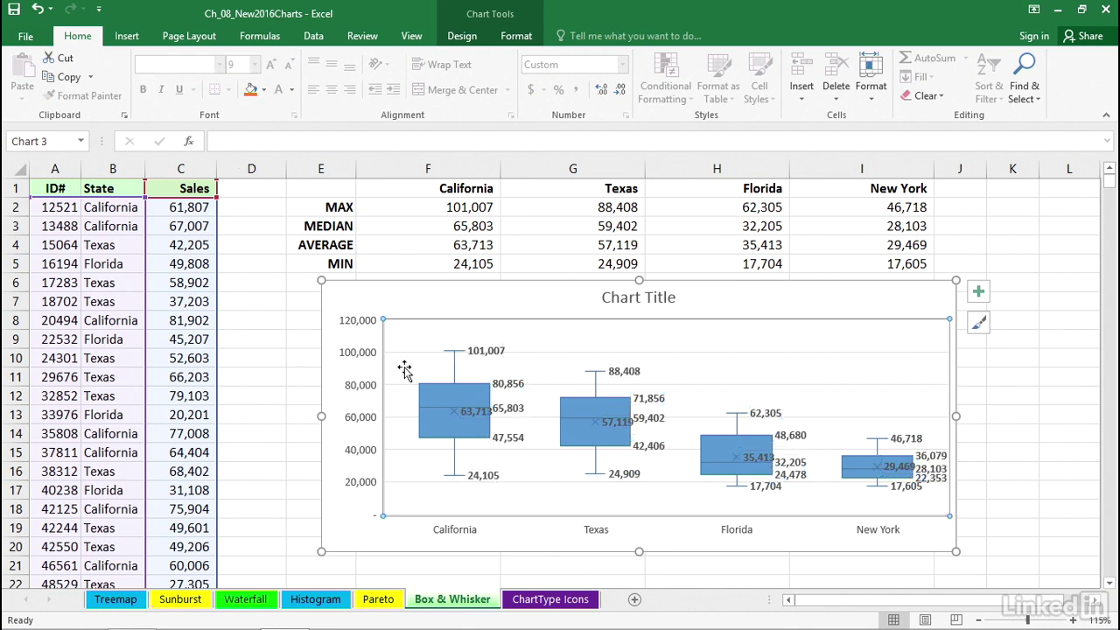
double_click(441, 398)
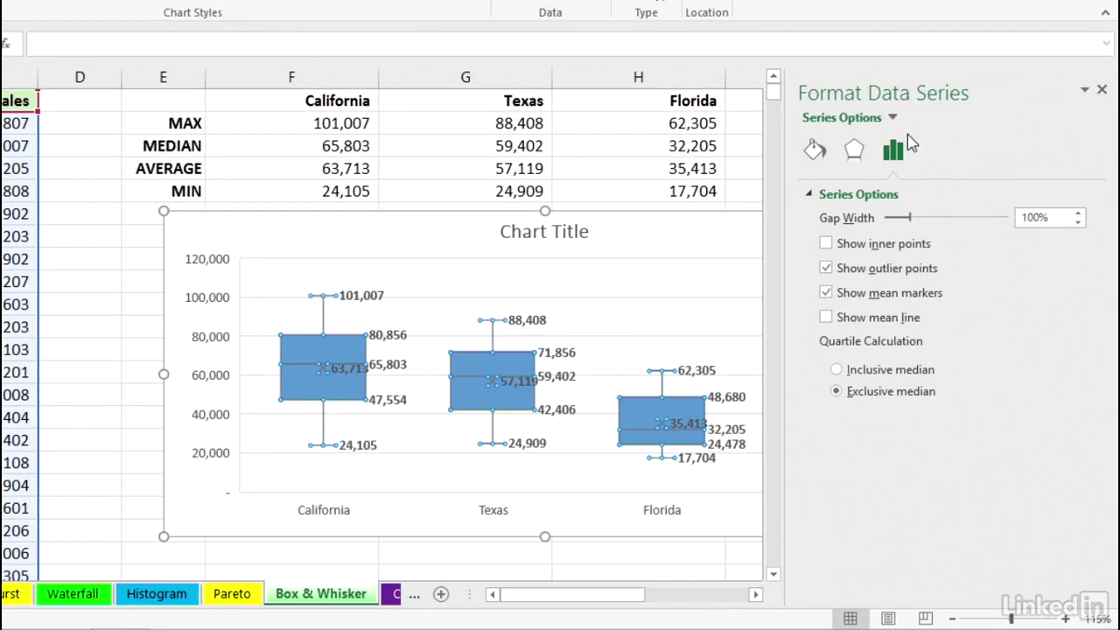
left_click(816, 152)
left_click(826, 244)
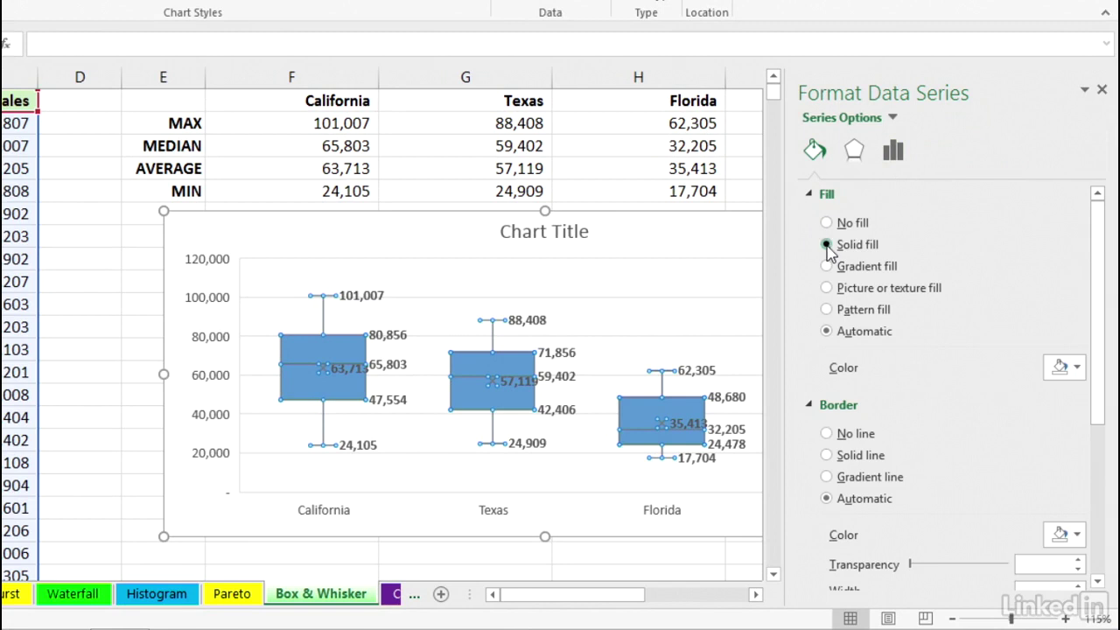
left_click(1079, 369)
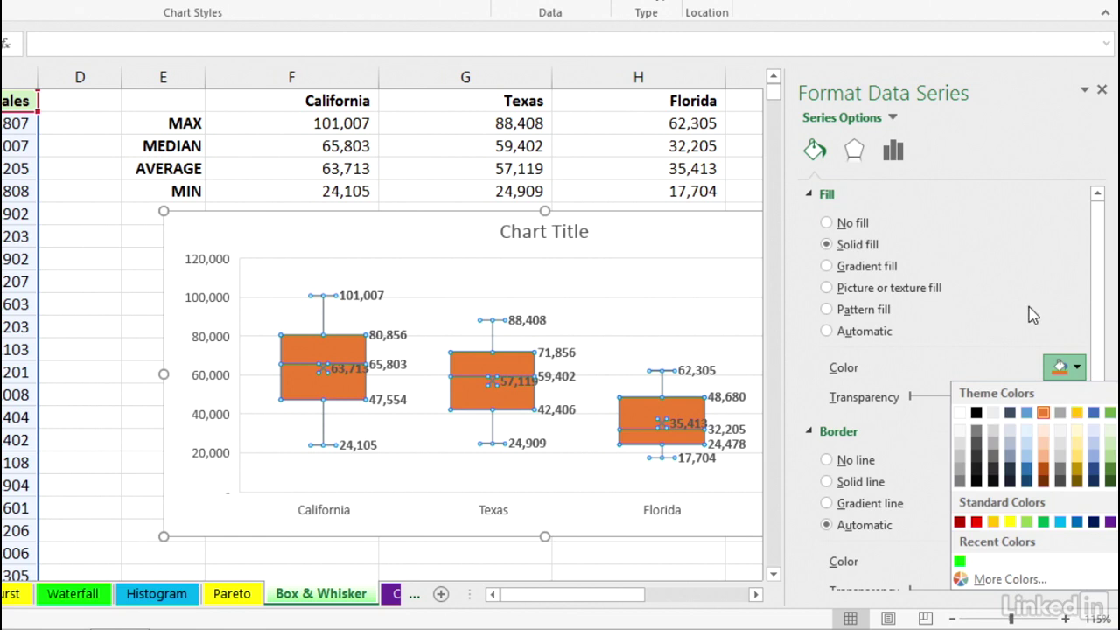
left_click(1101, 89)
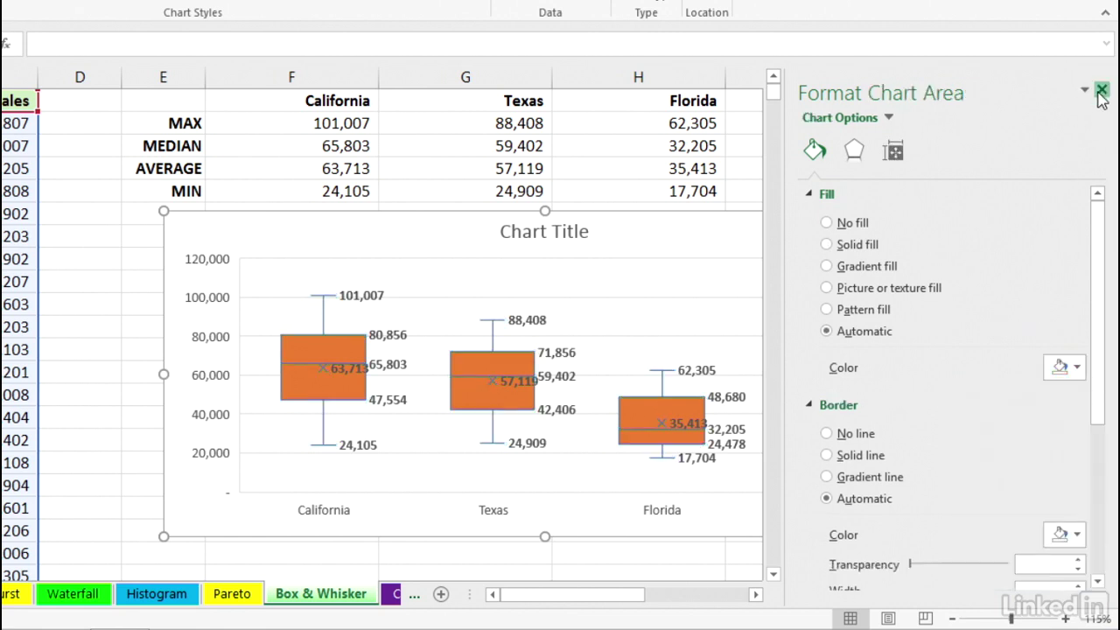
left_click(1101, 89)
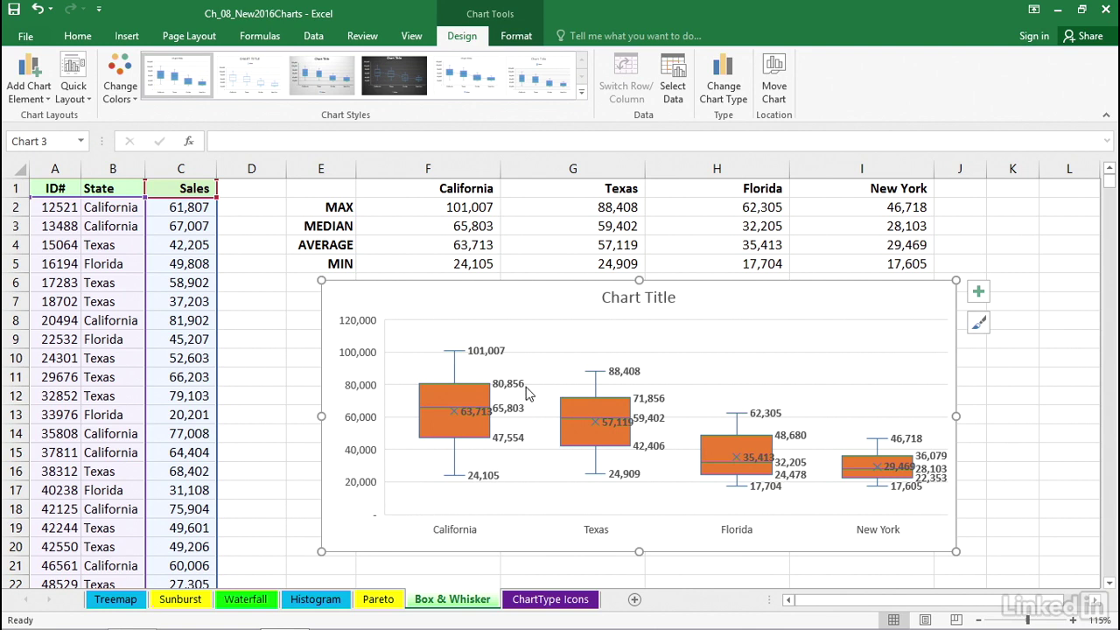
mouse_move(525, 390)
mouse_move(526, 446)
mouse_move(663, 405)
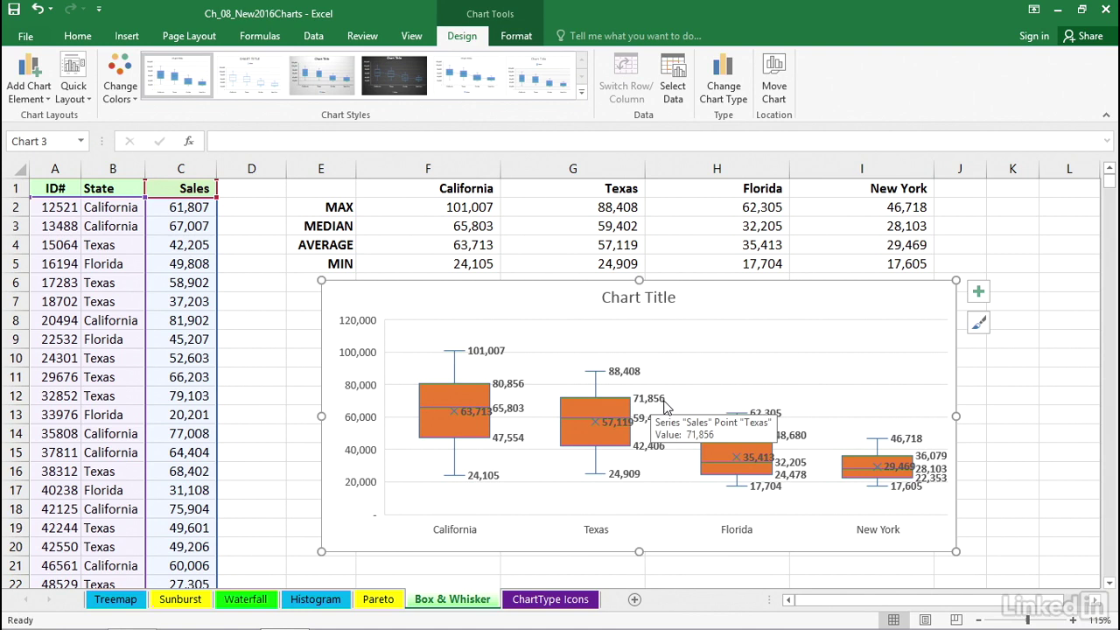
mouse_move(660, 445)
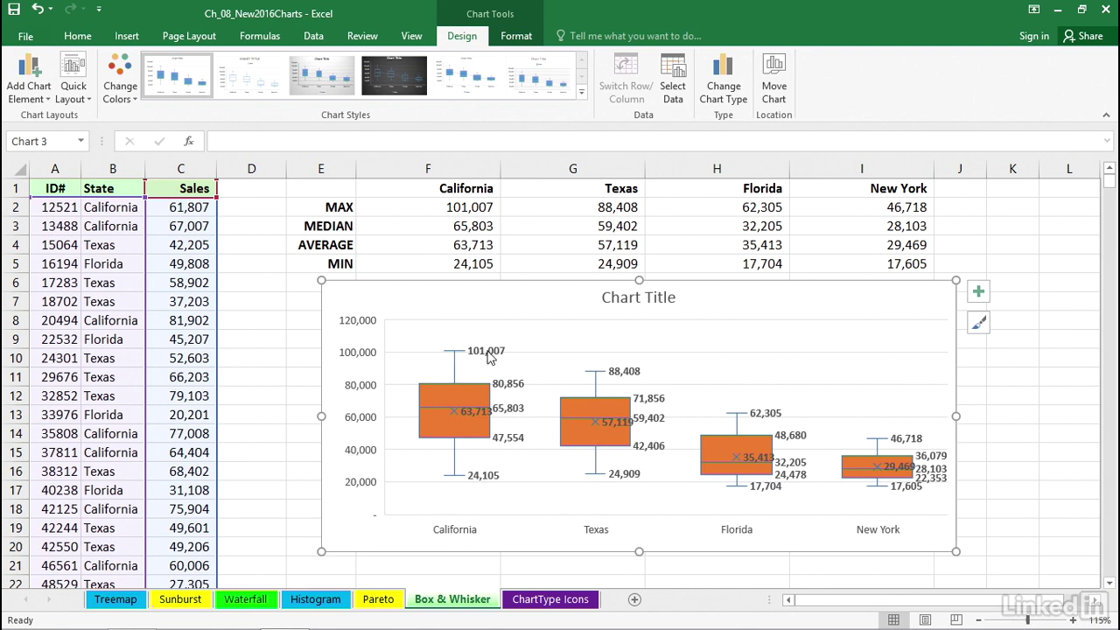
mouse_move(474, 355)
left_click(440, 208)
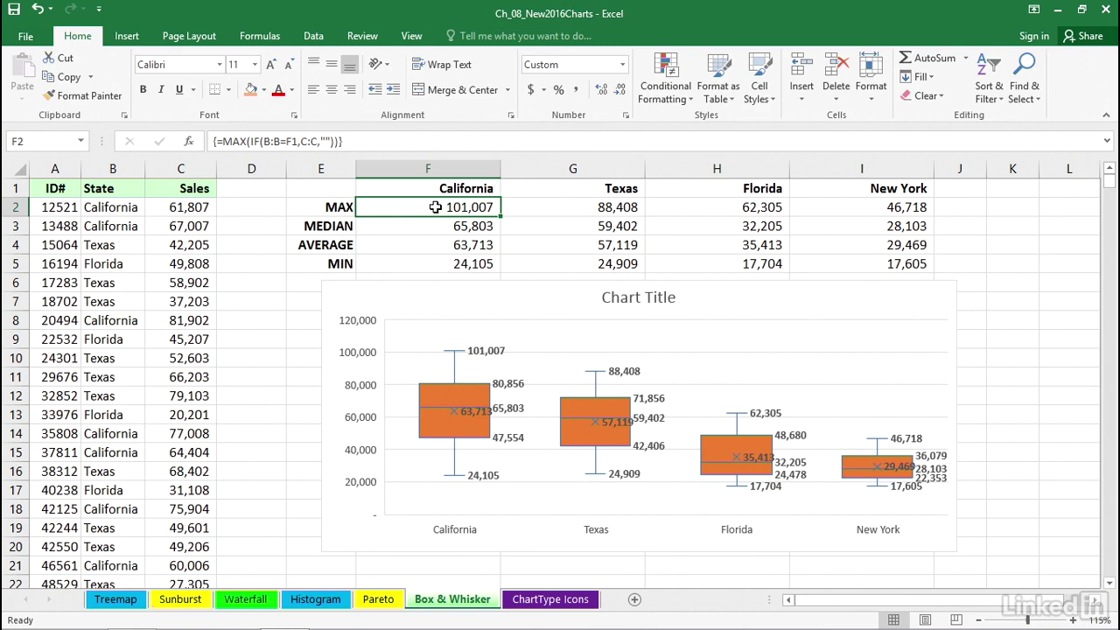
double_click(422, 263)
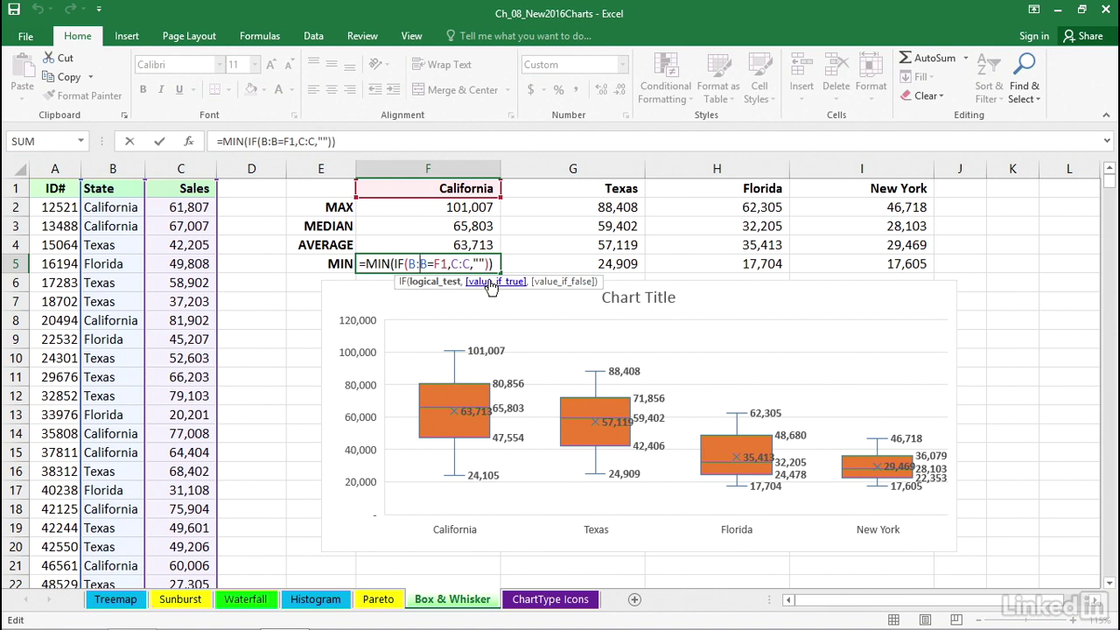
key("ctrl+shift+Return")
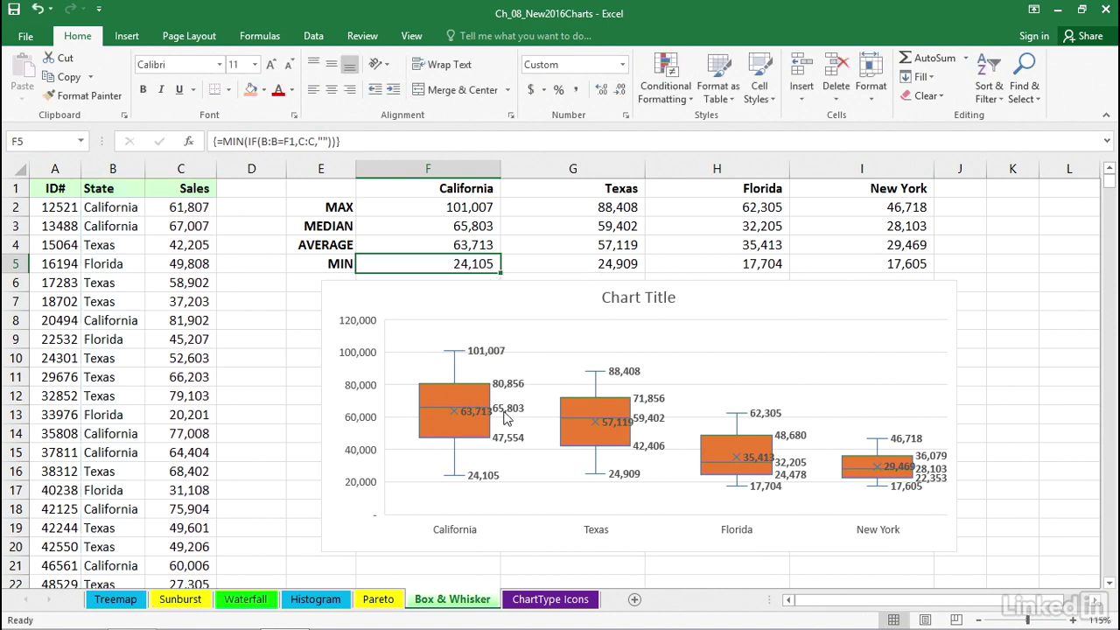
mouse_move(484, 422)
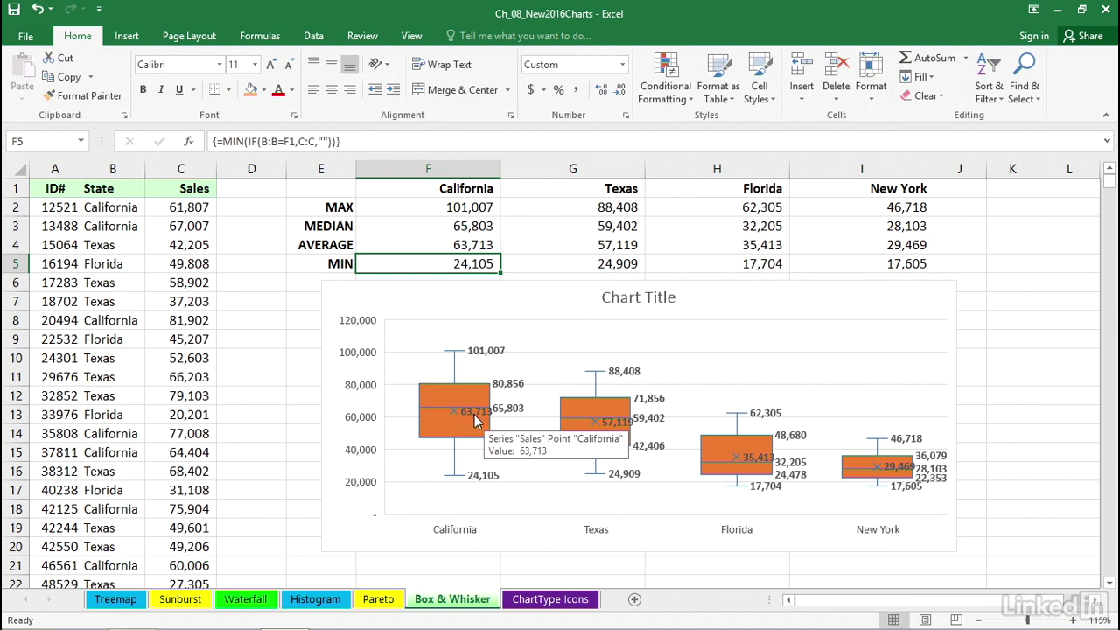
left_click(441, 245)
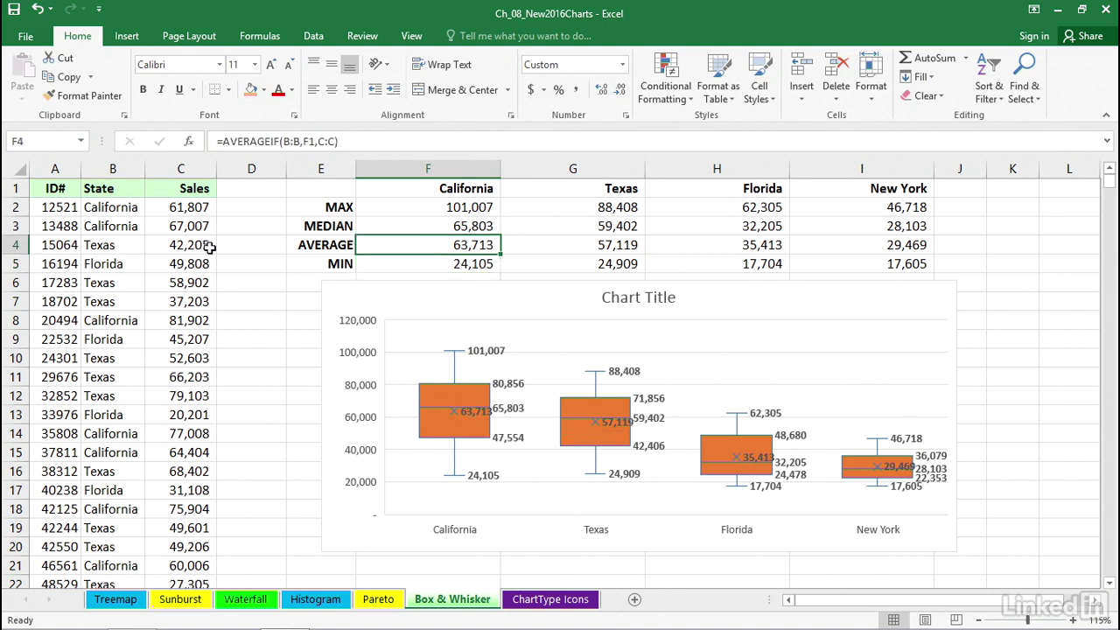
- Make the box-and-whisker chart taller by extending its top edge upward
left_click(511, 415)
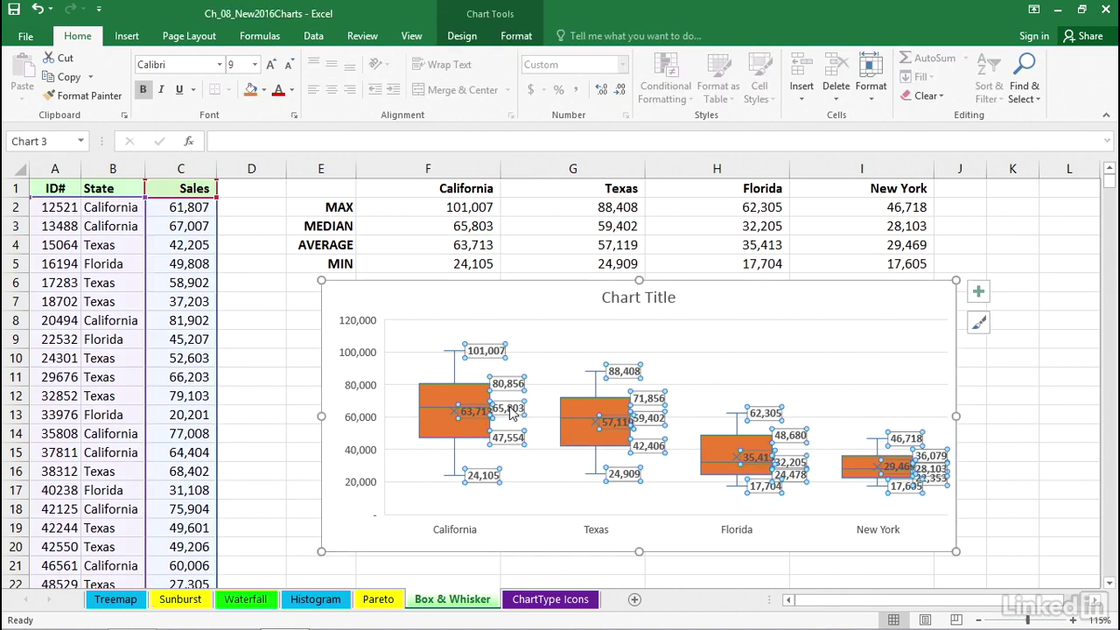
left_click(533, 357)
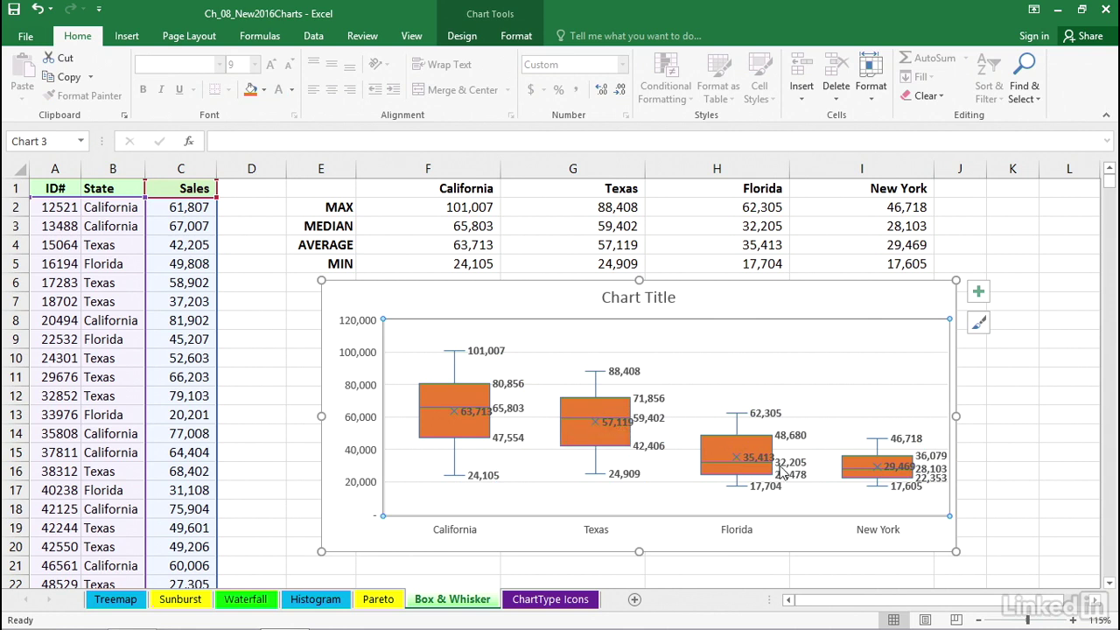
mouse_move(784, 470)
left_click_drag(639, 280, 623, 192)
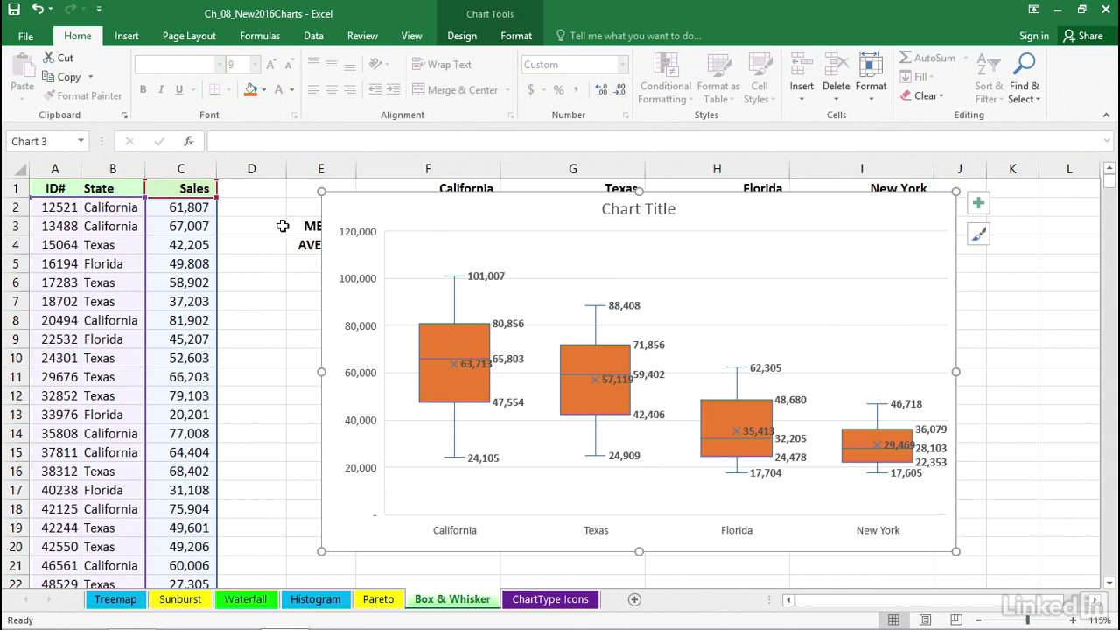
- Move the chart down and left beneath the summary table, then select F2:I5
left_click_drag(640, 192, 626, 247)
left_click(110, 226)
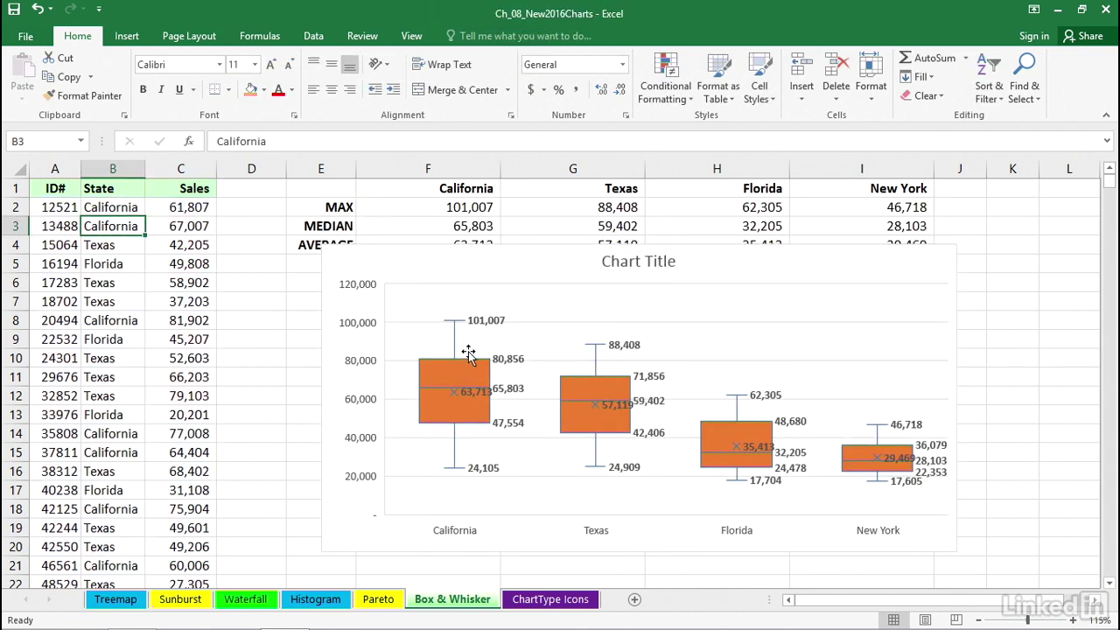
left_click_drag(874, 274, 860, 300)
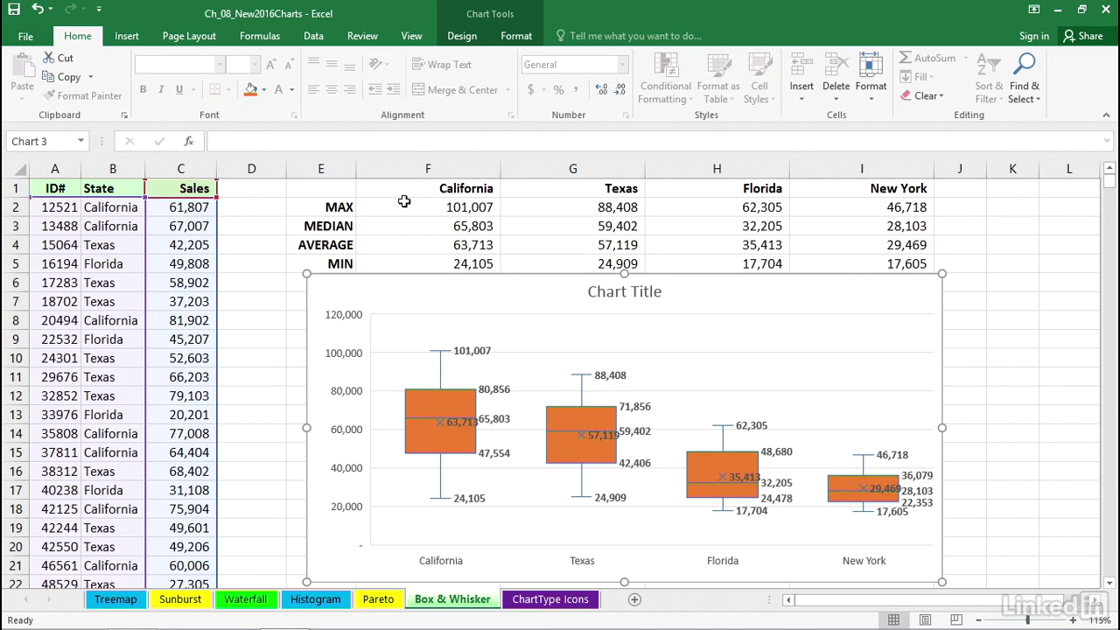
left_click_drag(402, 205, 844, 262)
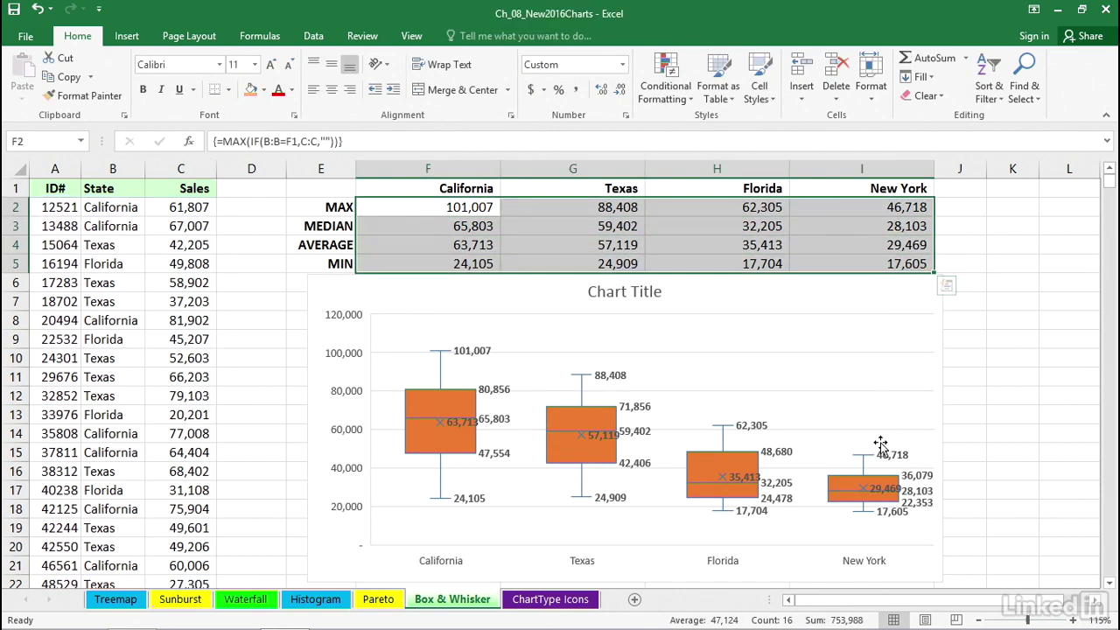